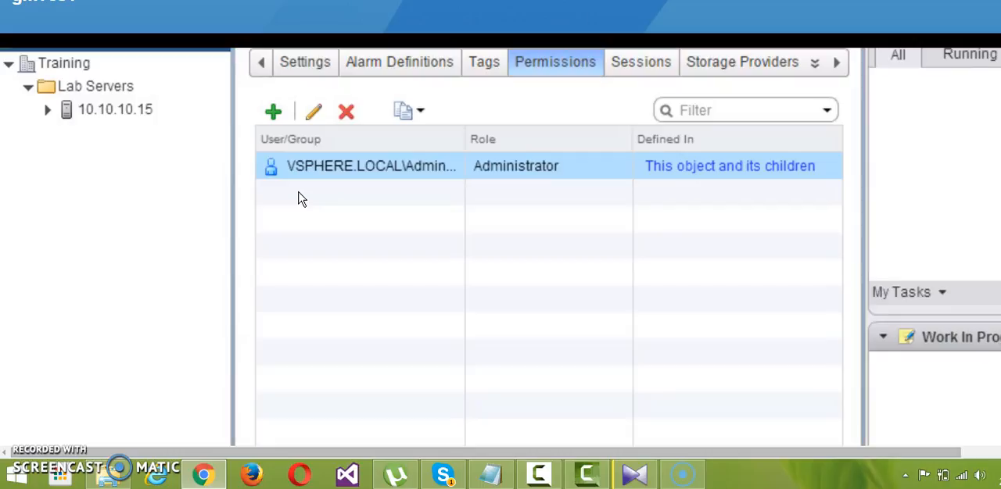
Step: Try to create a folder named Webservergo in the Training datacenter, then discard it
left_click(217, 109)
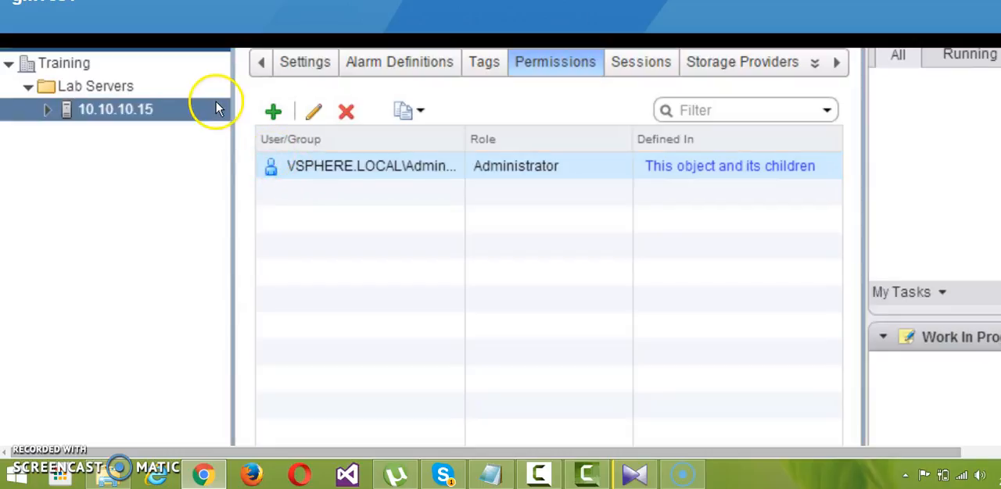
left_click(192, 92)
left_click(177, 70)
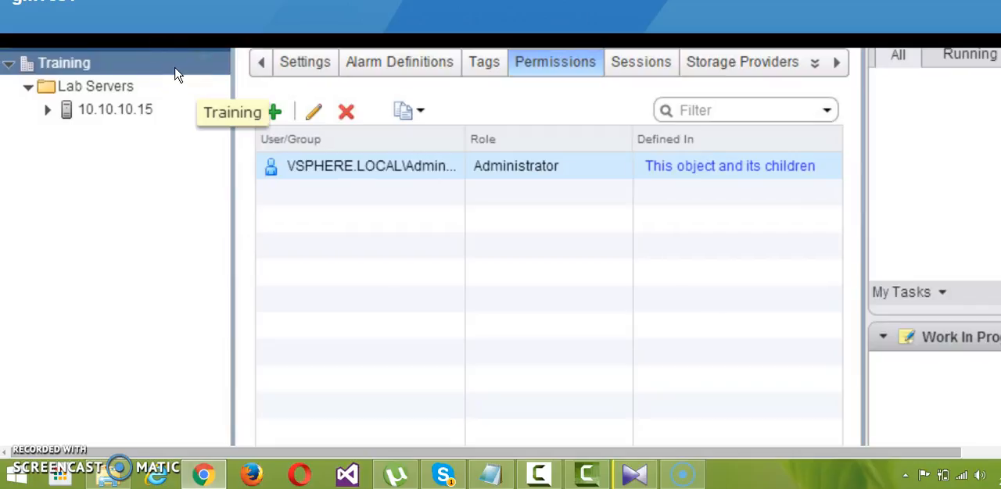
right_click(180, 71)
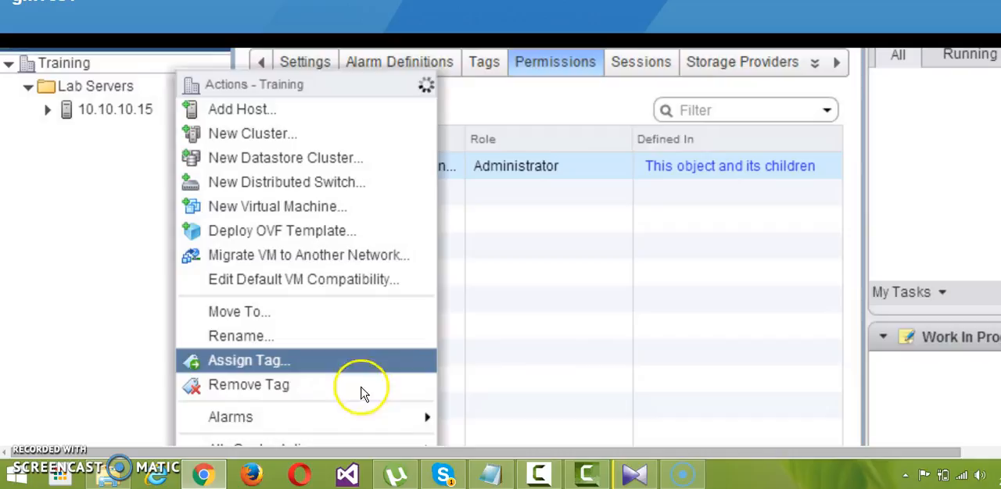
scroll(514, 368, "down", 3)
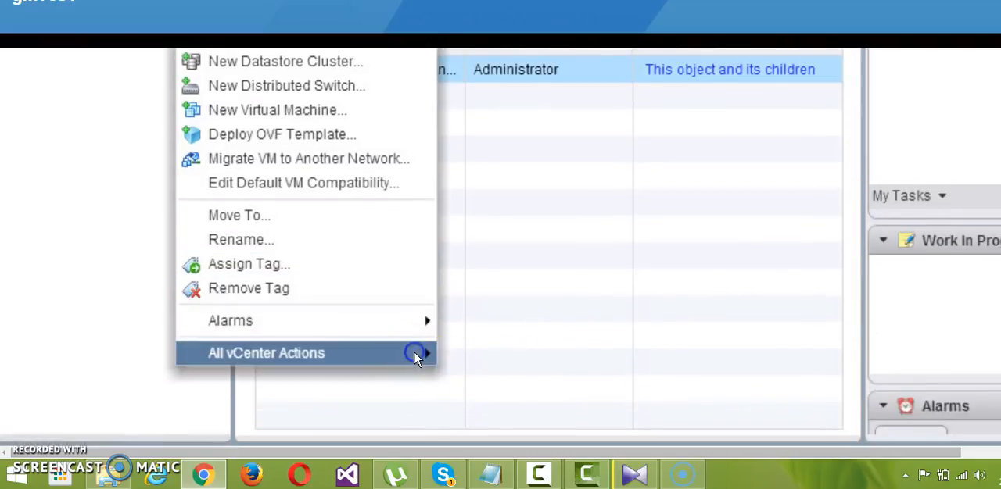
mouse_move(415, 353)
left_click(562, 219)
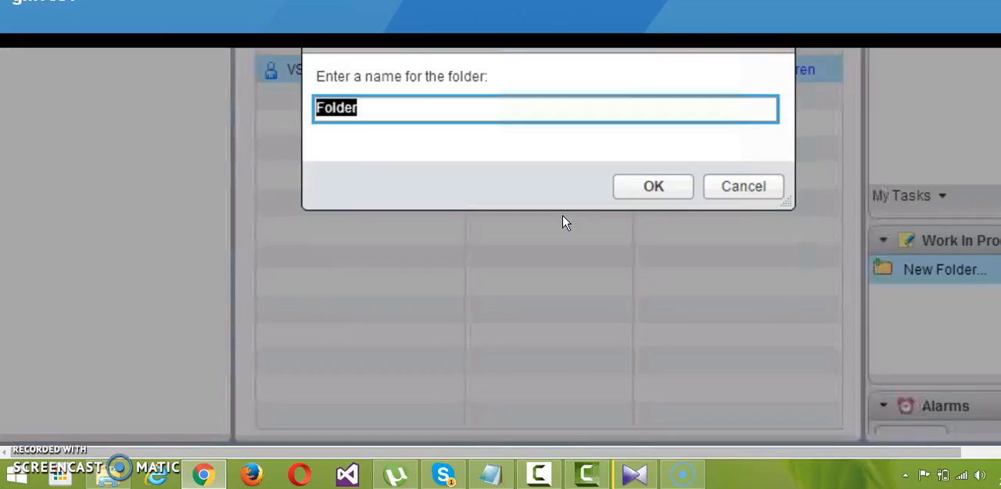
key("BackSpace")
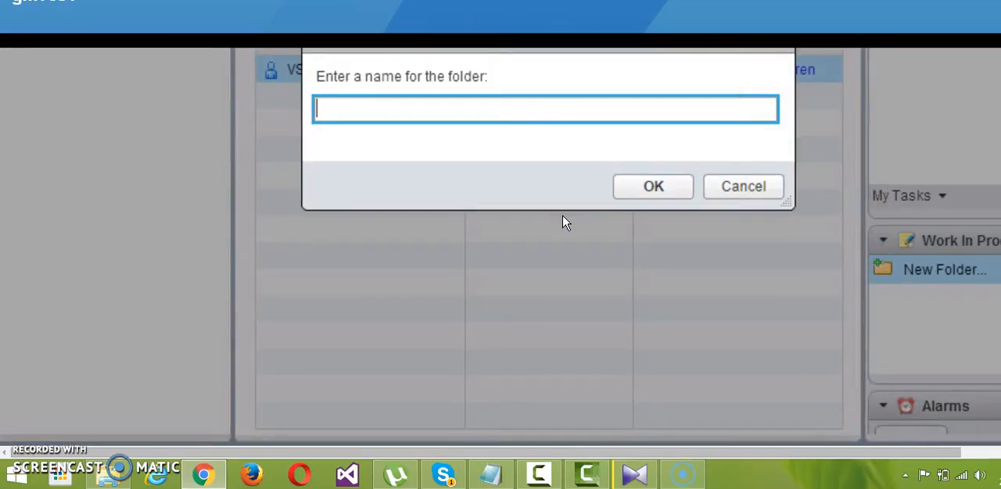
type("We")
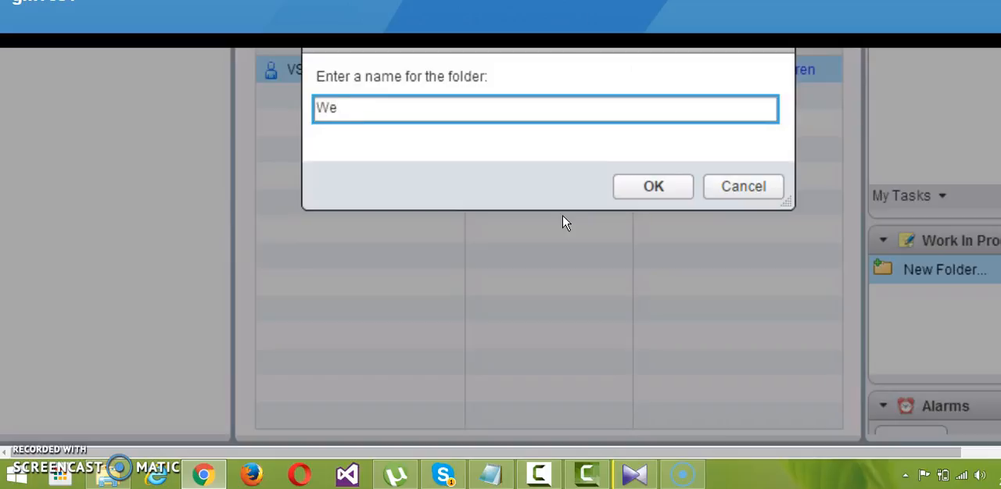
type("bserver")
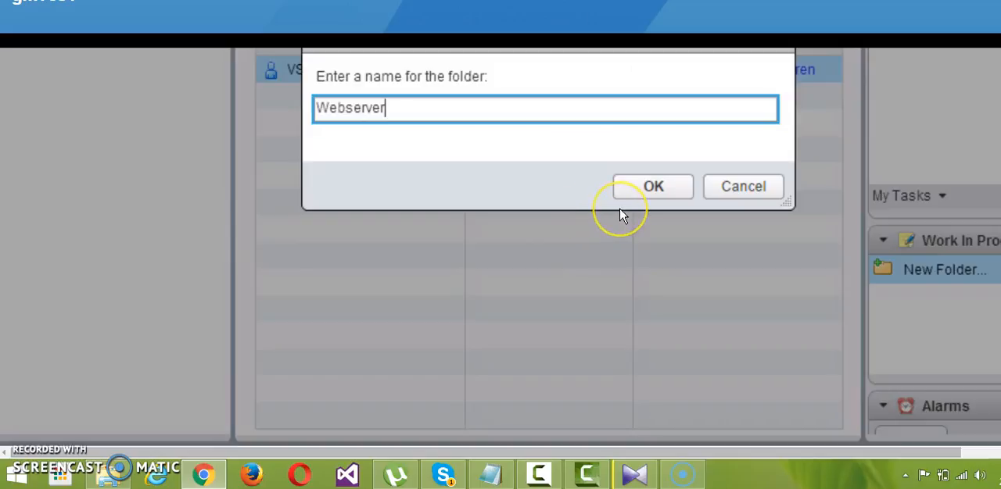
type("go")
left_click(637, 196)
left_click(723, 187)
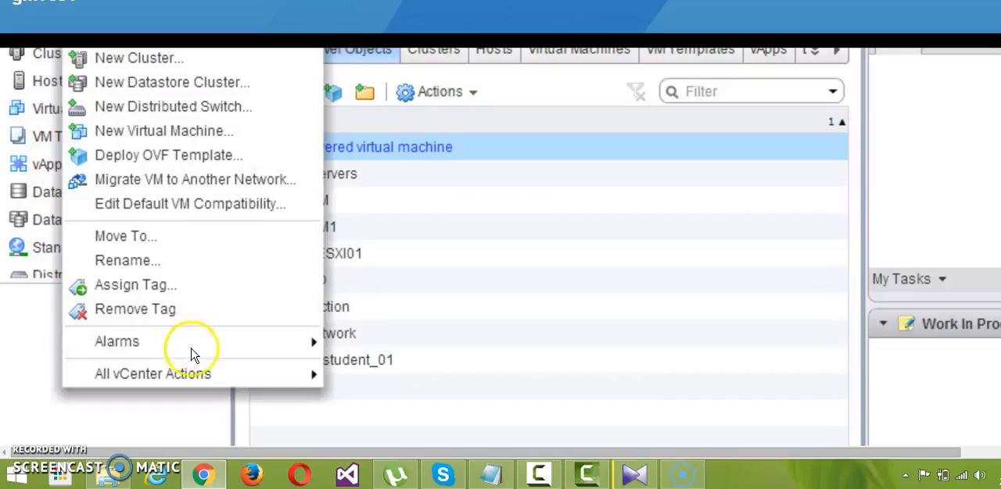
Step: Try to create a VM and template folder named labvms in the datacenter, then discard it
mouse_move(196, 372)
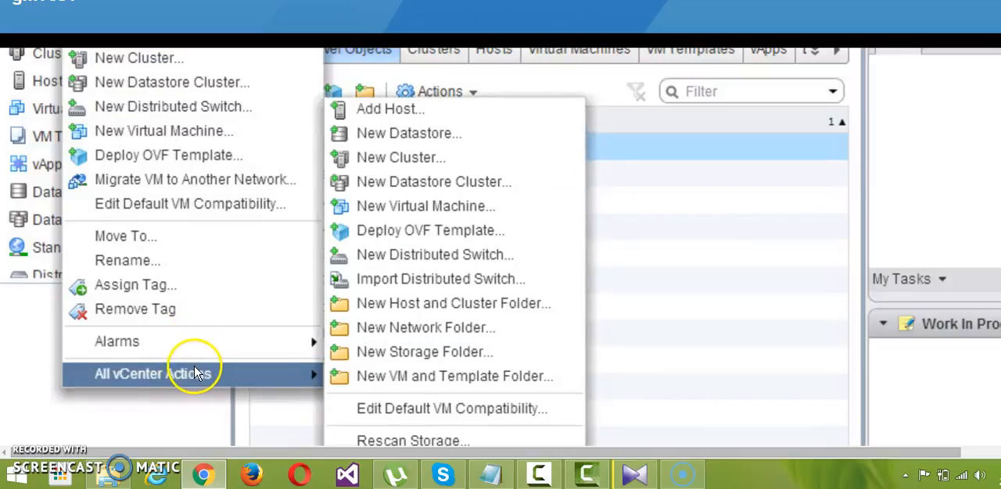
left_click(403, 377)
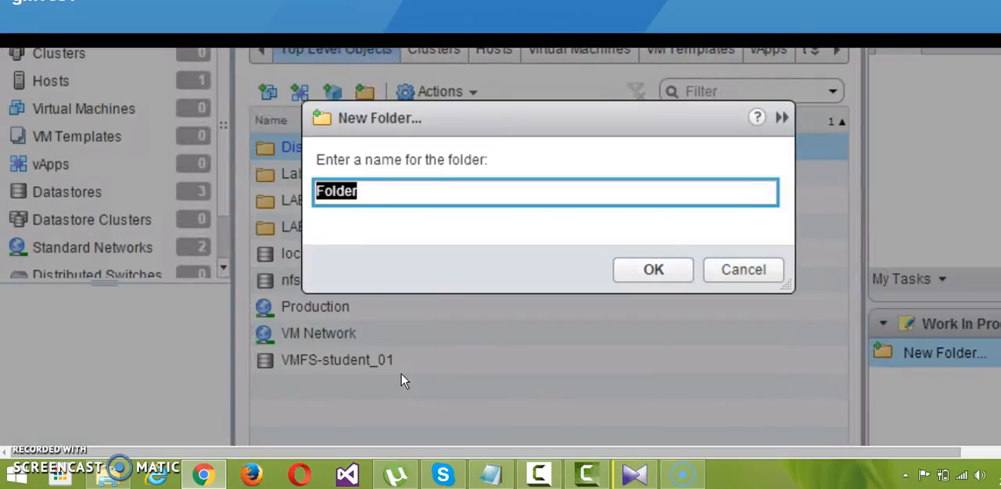
type("l")
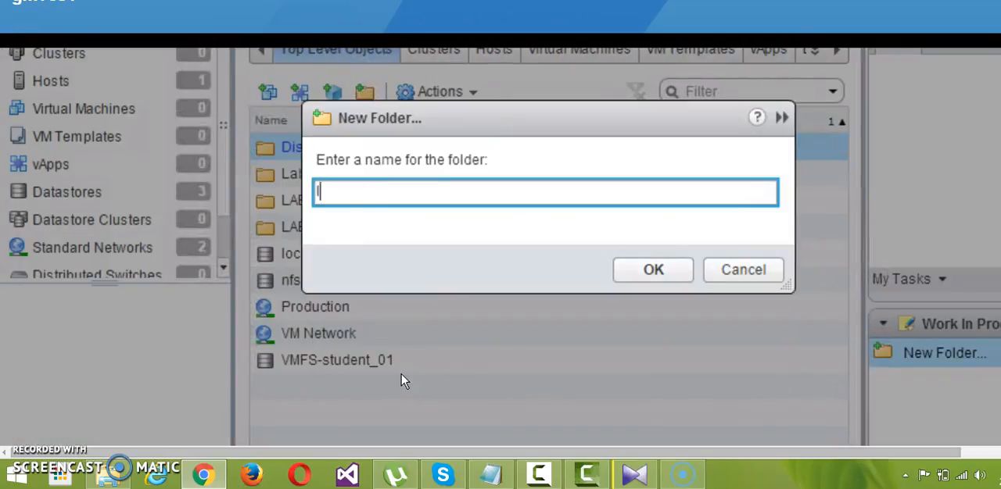
type("abvms")
left_click(640, 288)
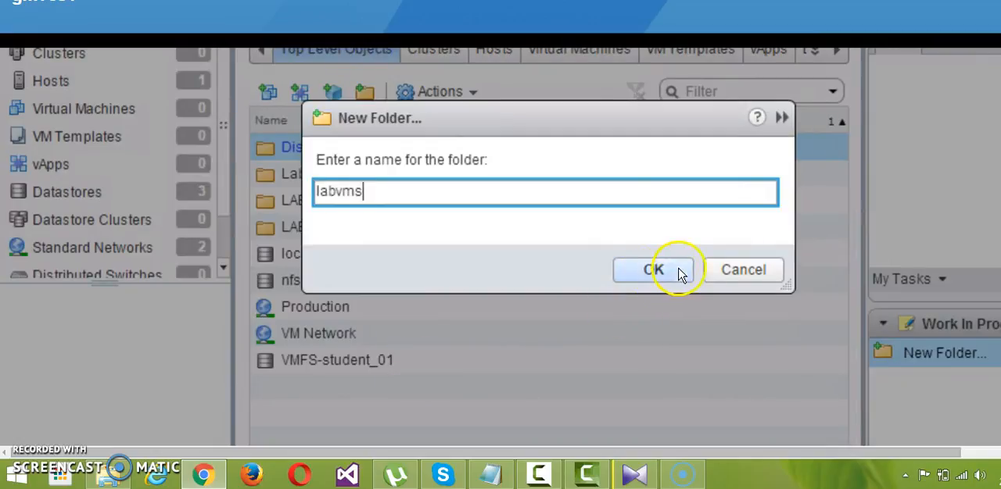
left_click(709, 273)
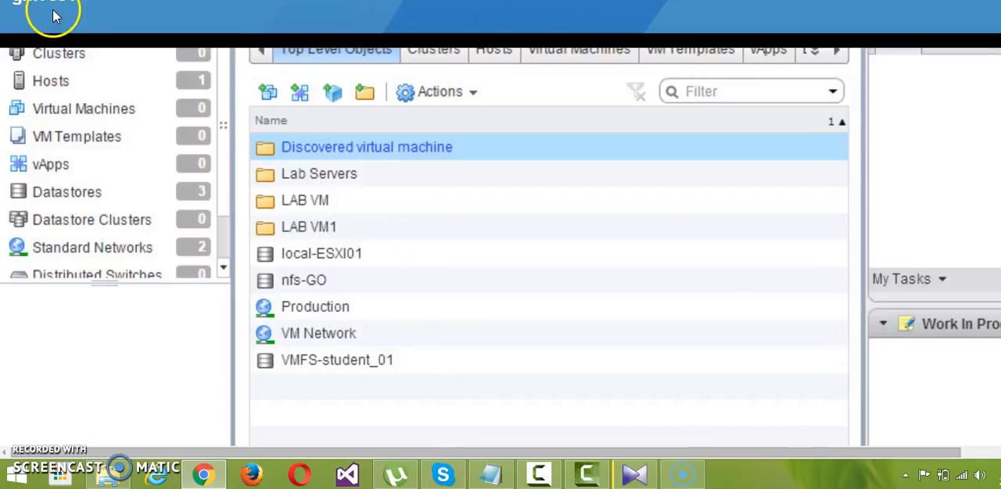
Step: Show the virtual switches in the networking settings of host 10.10.10.15
left_click(383, 135)
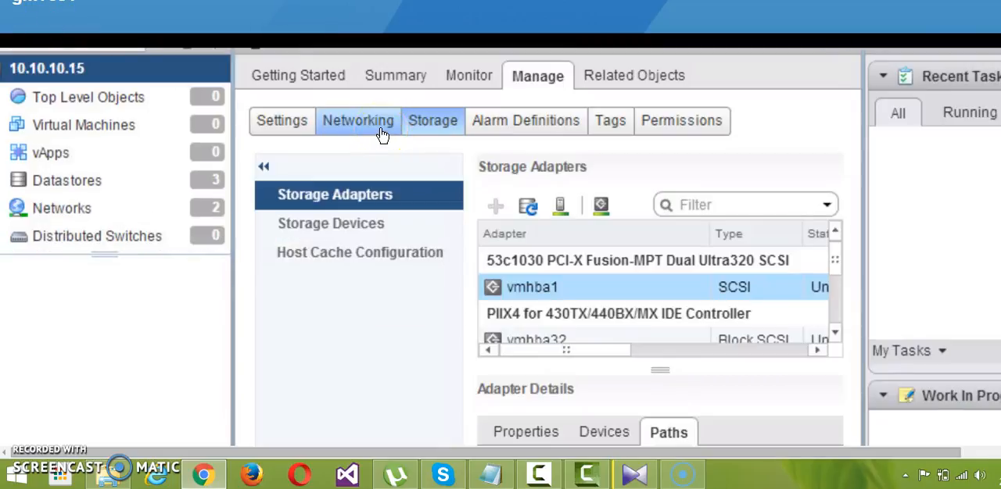
left_click(382, 135)
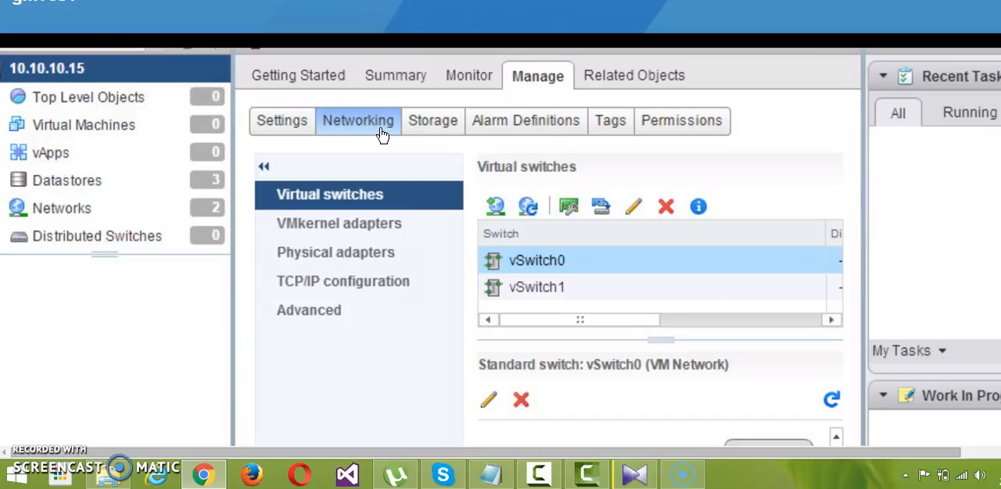
left_click(369, 190)
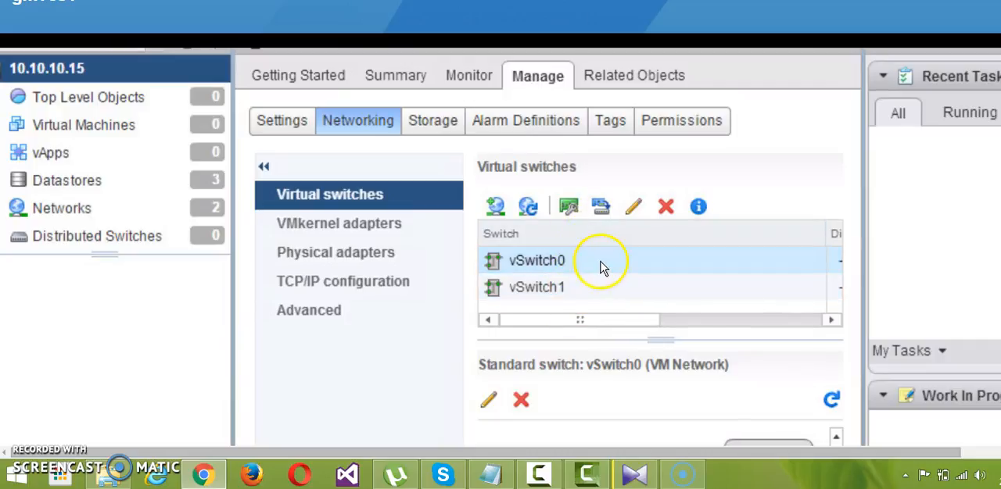
Step: Examine the iSCSI software adapter vmhba33 in the host's storage adapters, including its general iSCSI properties and its paths
left_click(448, 128)
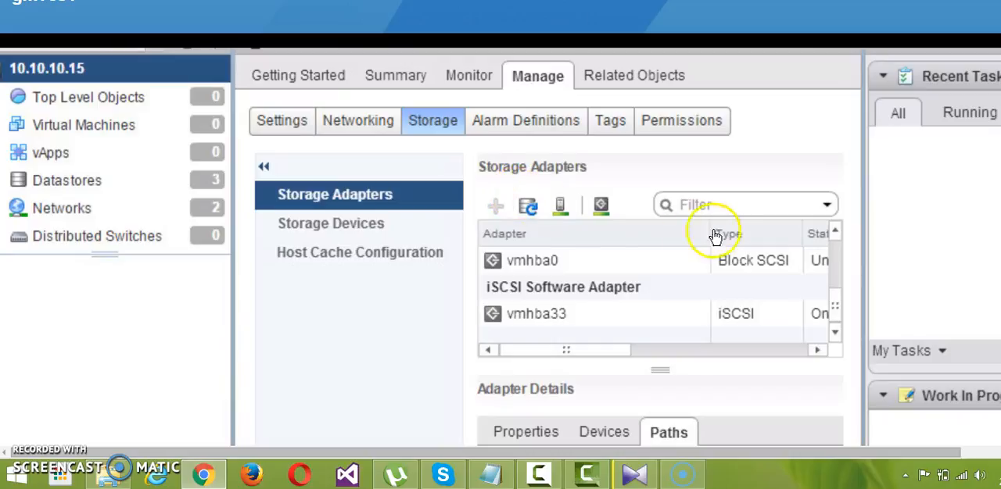
left_click(587, 320)
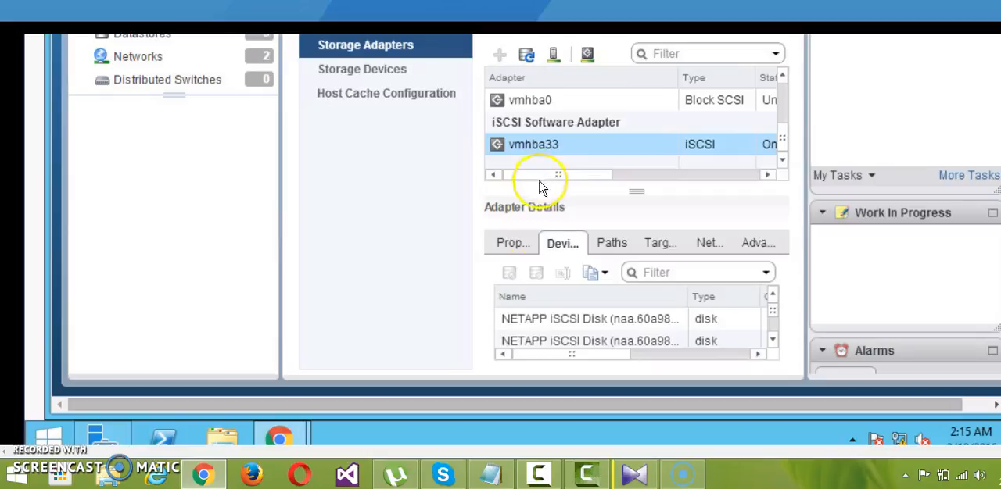
left_click(516, 244)
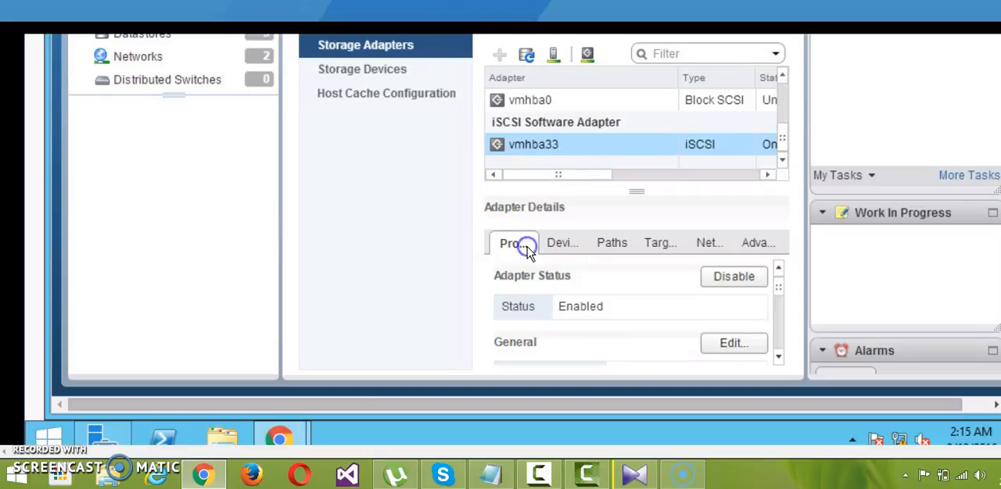
left_click(735, 343)
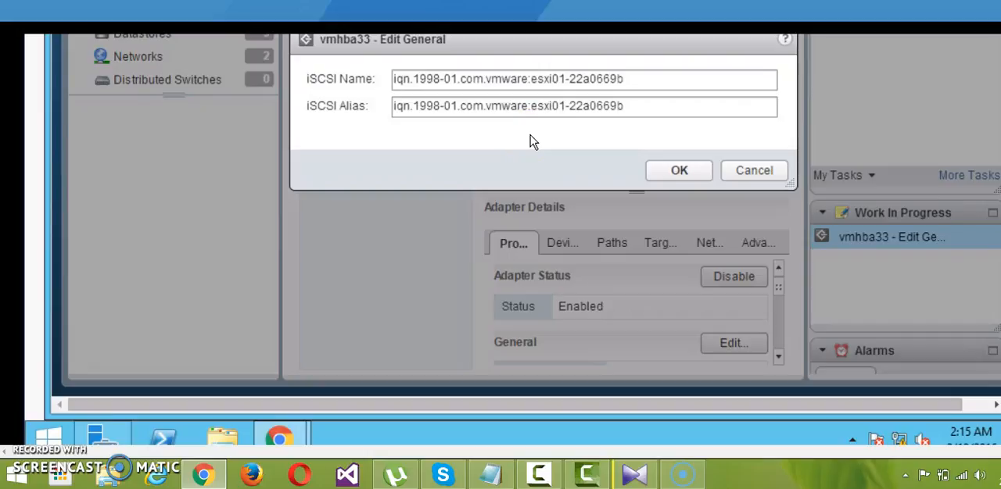
left_click(679, 169)
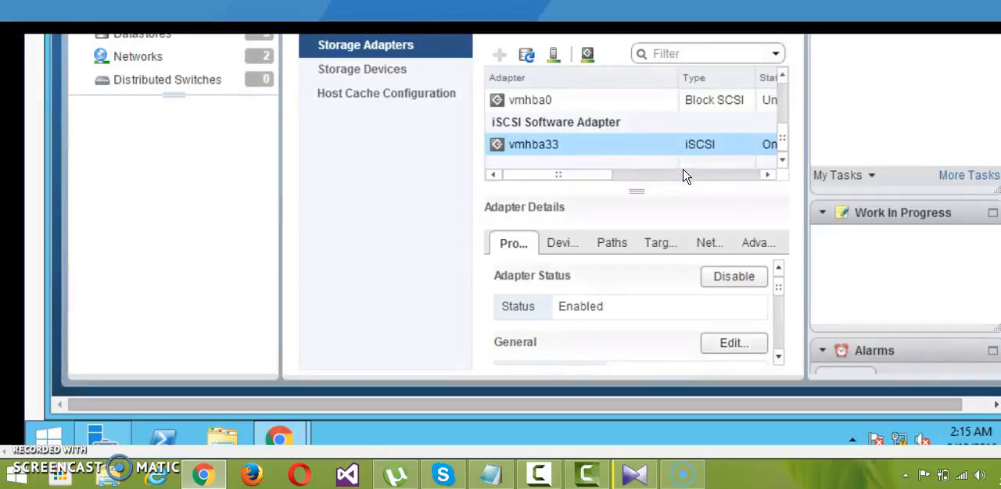
left_click(613, 243)
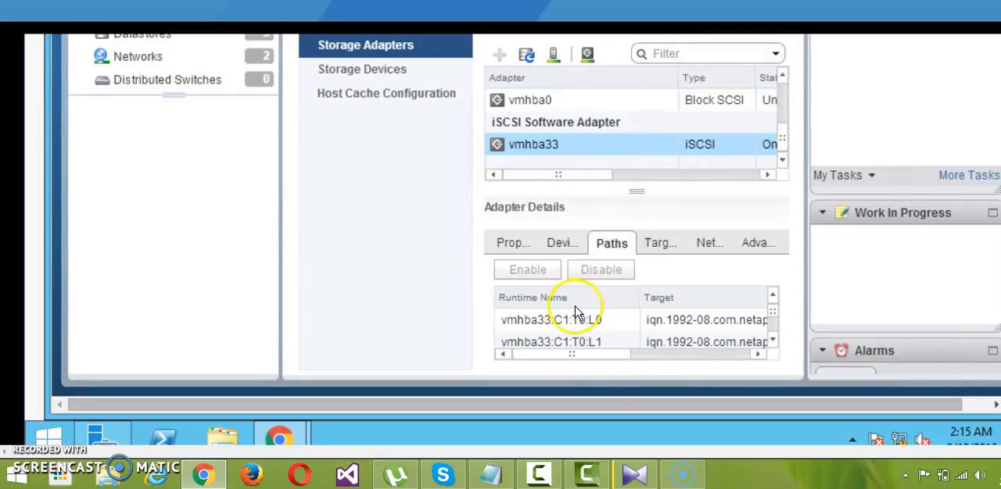
left_click(603, 319)
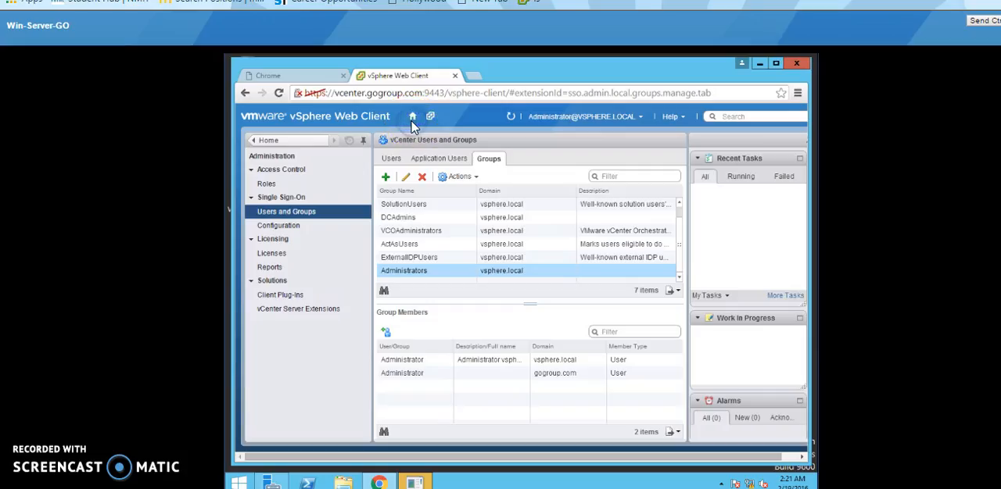
Step: Return to the home page and view the Hosts and Clusters inventory
left_click(413, 118)
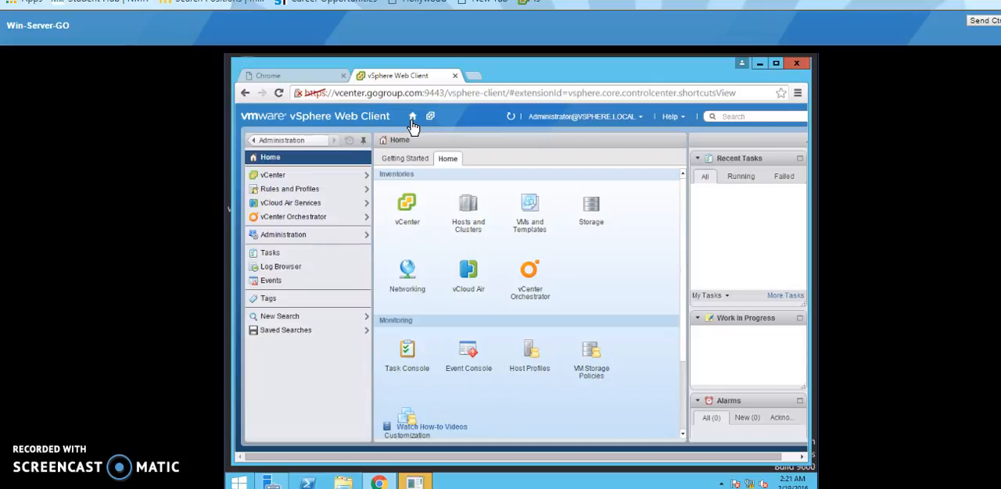
left_click(312, 318)
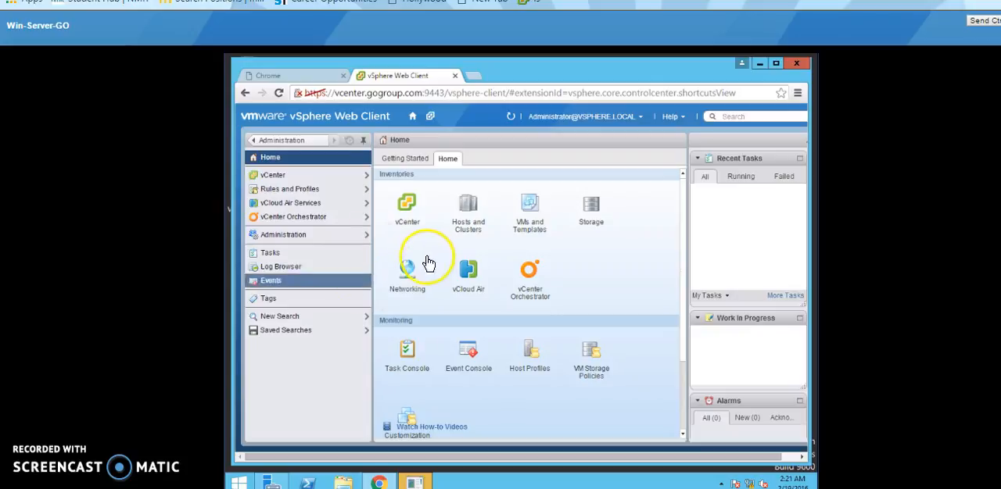
left_click(468, 226)
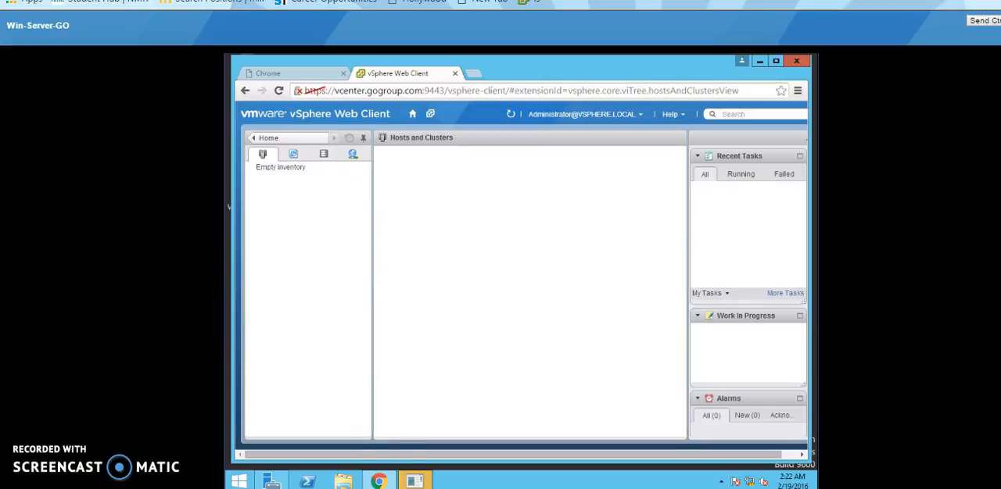
mouse_move(414, 482)
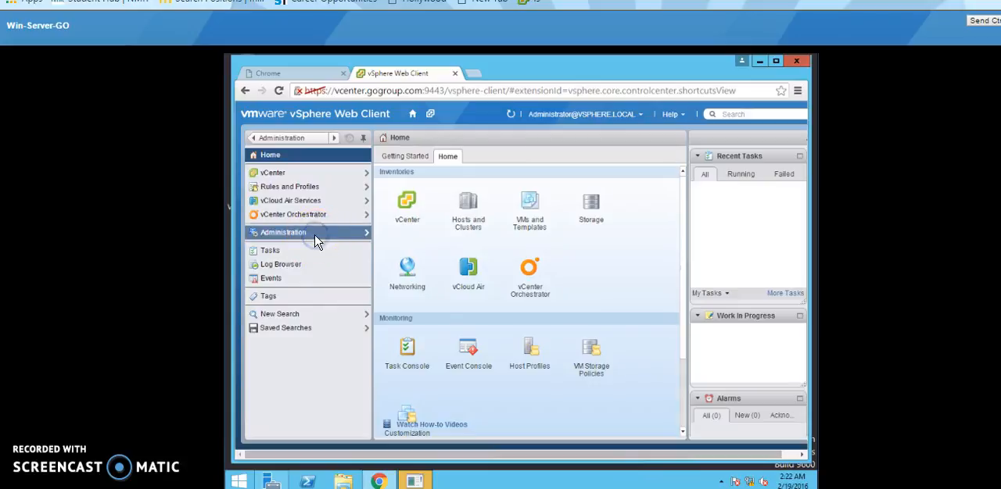
Step: Review the Single Sign-On identity sources and the form for adding one, leaving the form without saving
left_click(315, 239)
left_click(298, 231)
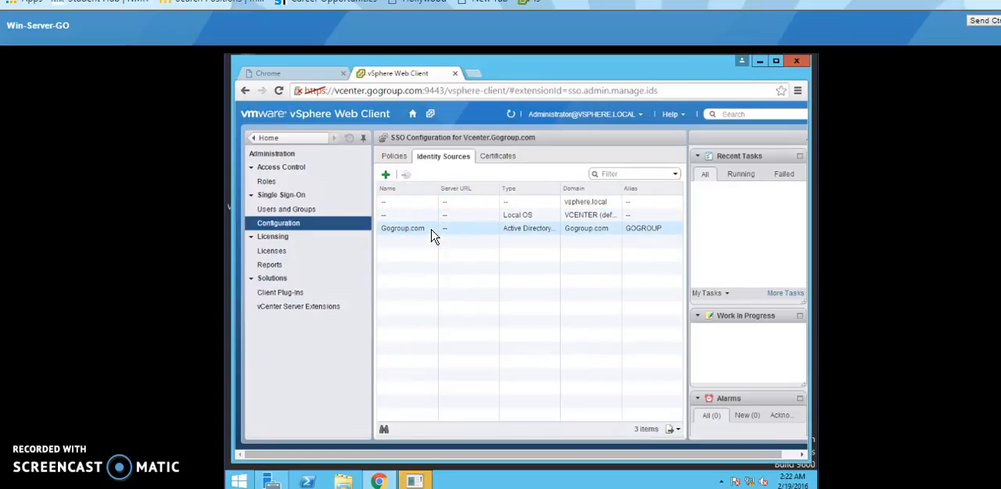
left_click(386, 176)
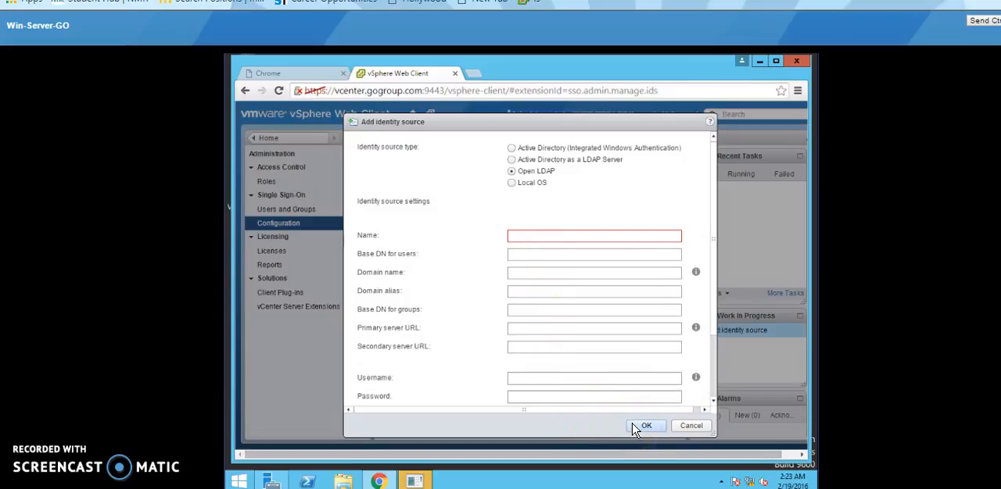
left_click(685, 429)
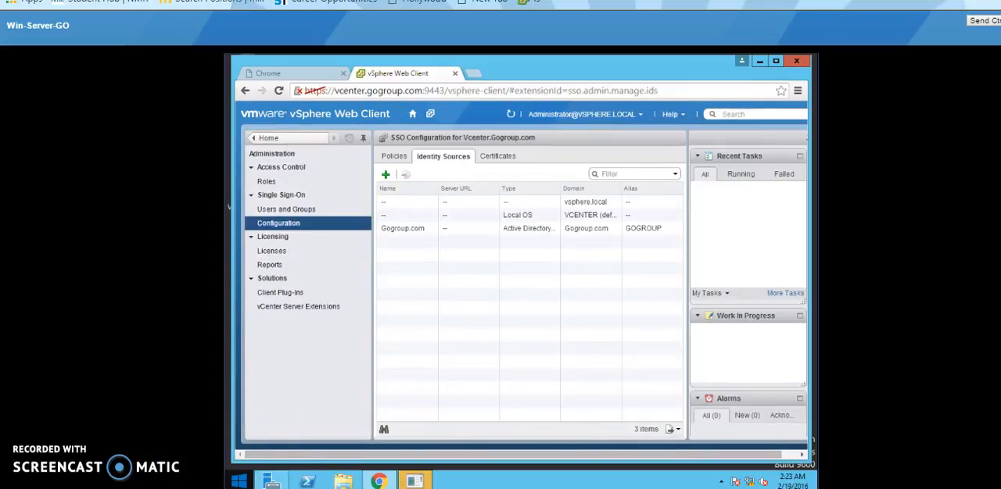
Step: Inspect the gogroup.com and vsphere.local members of the Administrators group in the vCenter users and groups
left_click(306, 216)
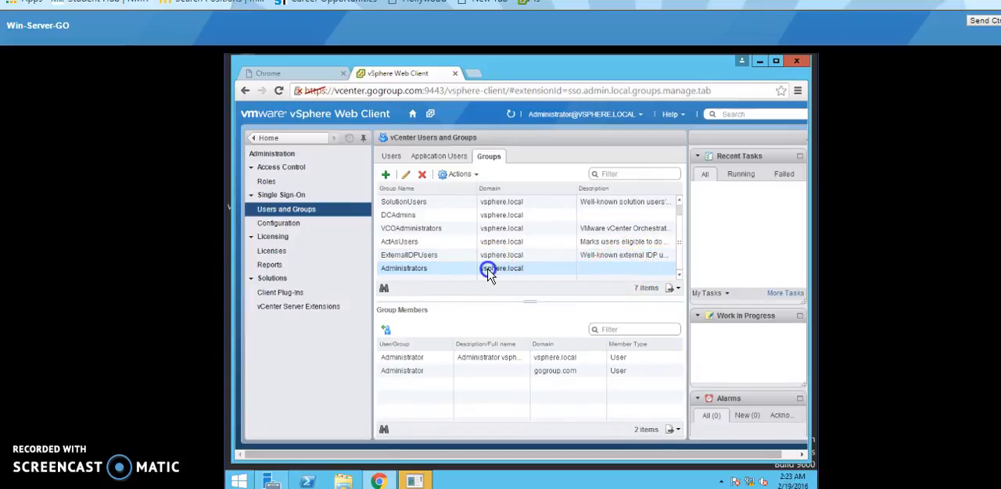
left_click(447, 373)
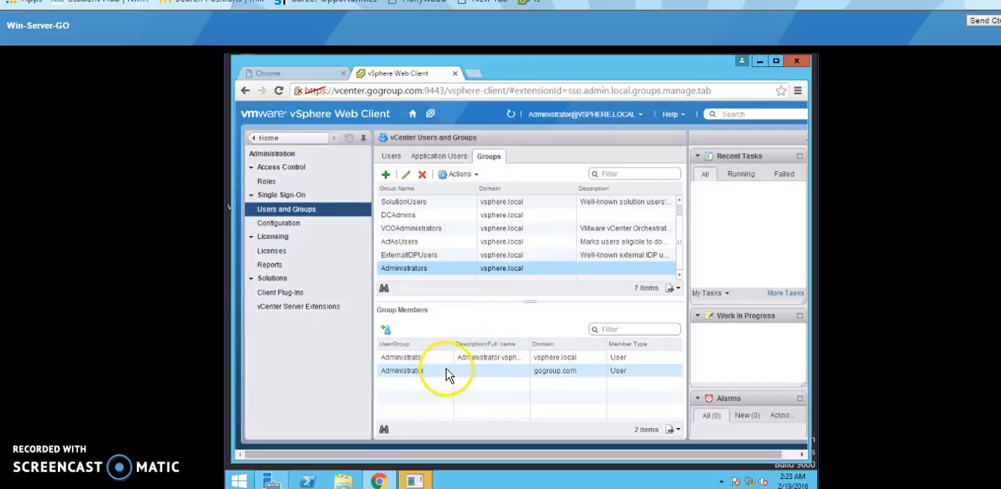
left_click(487, 359)
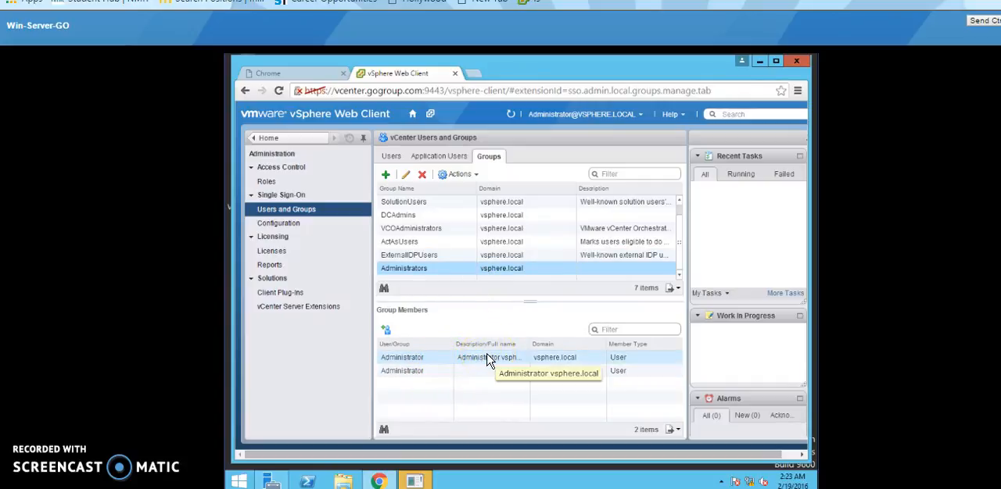
Step: Review the Gogroup.com users and groups that can be added to the Administrators group, leaving the member selection without adding anyone
left_click(389, 334)
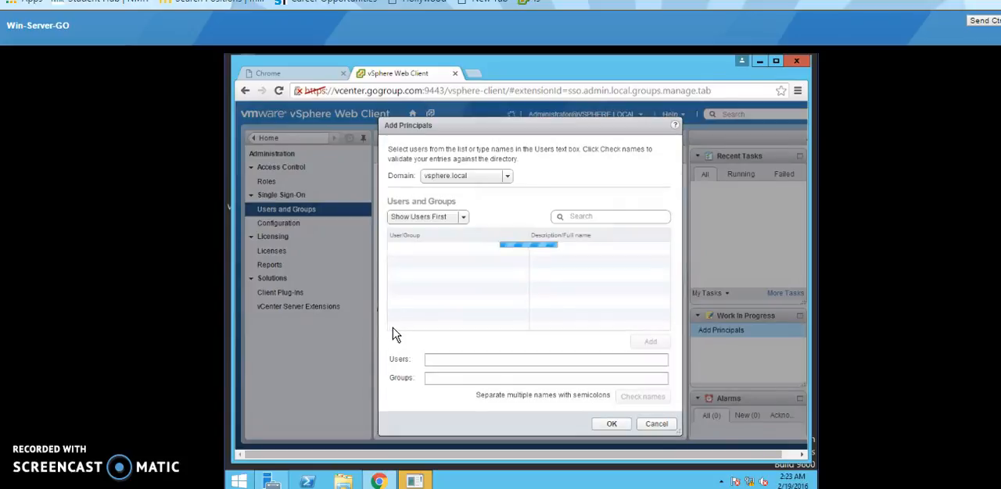
left_click(505, 177)
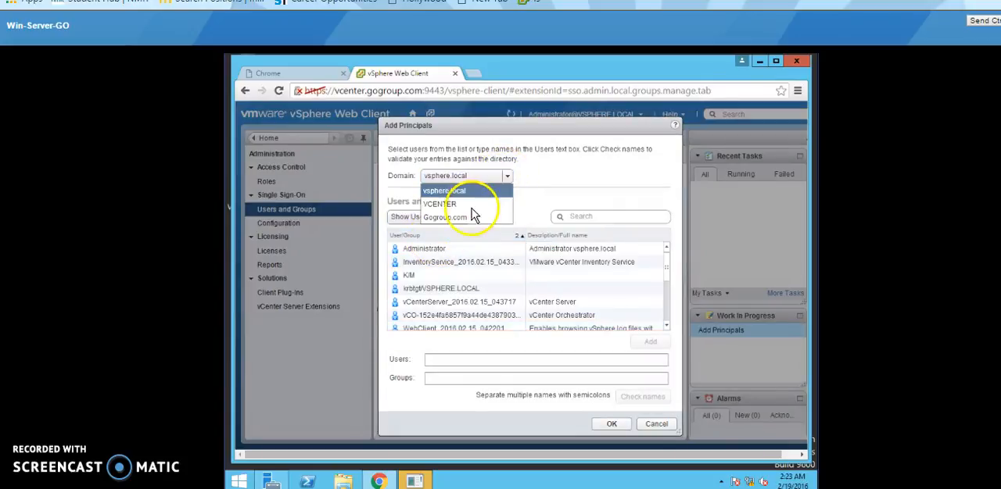
left_click(461, 218)
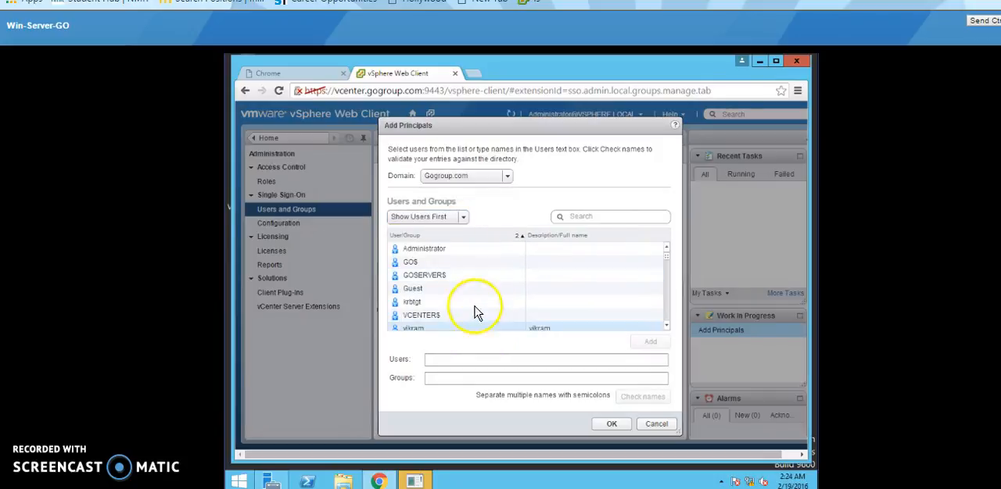
left_click(478, 315)
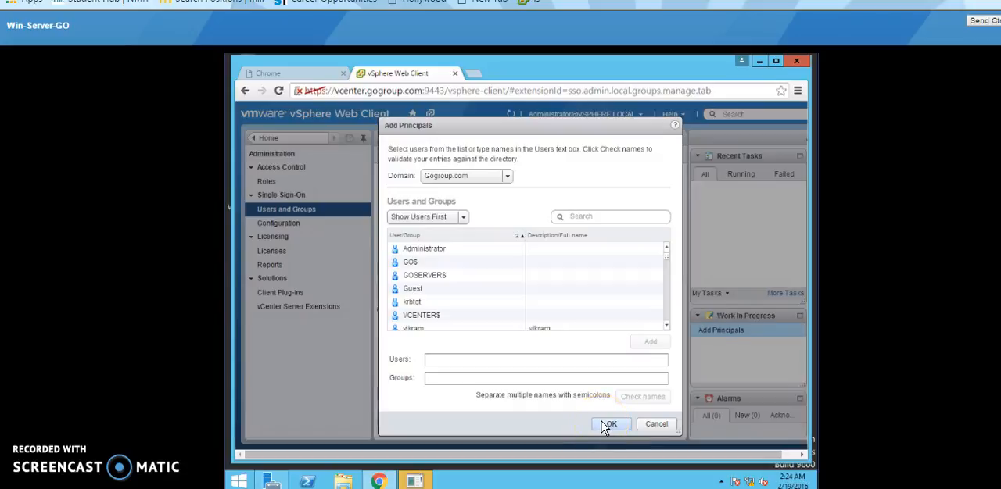
left_click(655, 428)
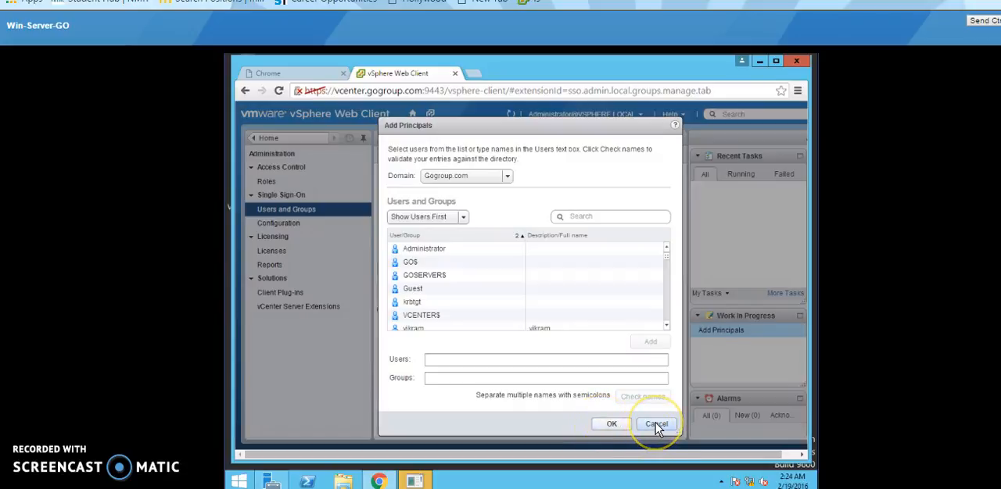
left_click(656, 427)
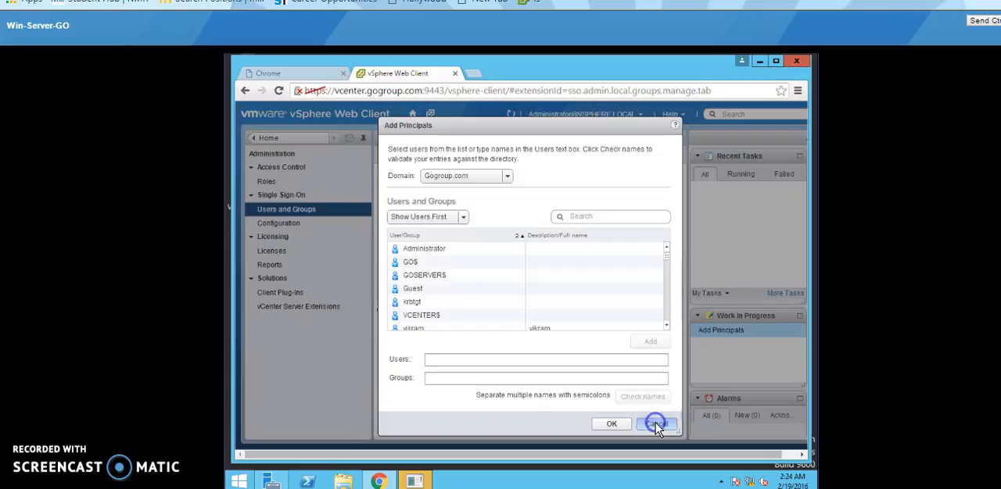